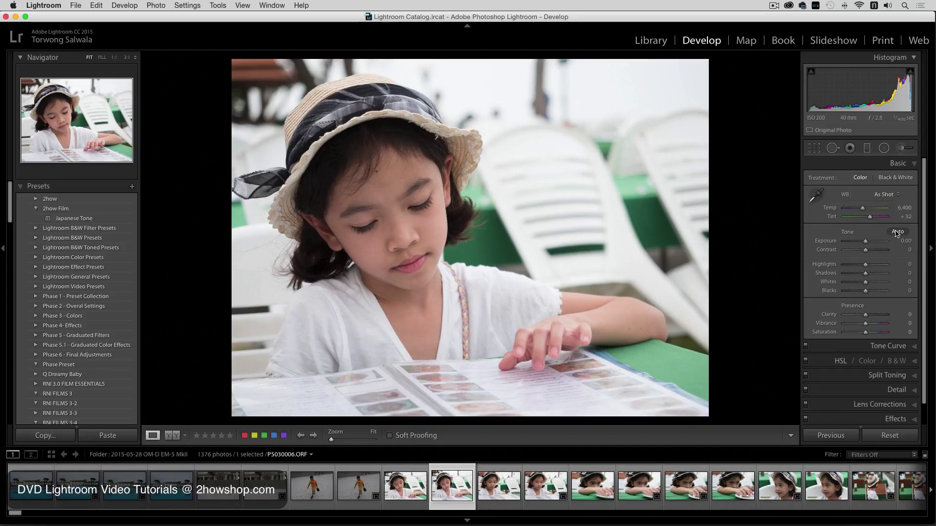
Apply Auto tone, then fine-tune Contrast to −25 and Highlights to −23
click(898, 232)
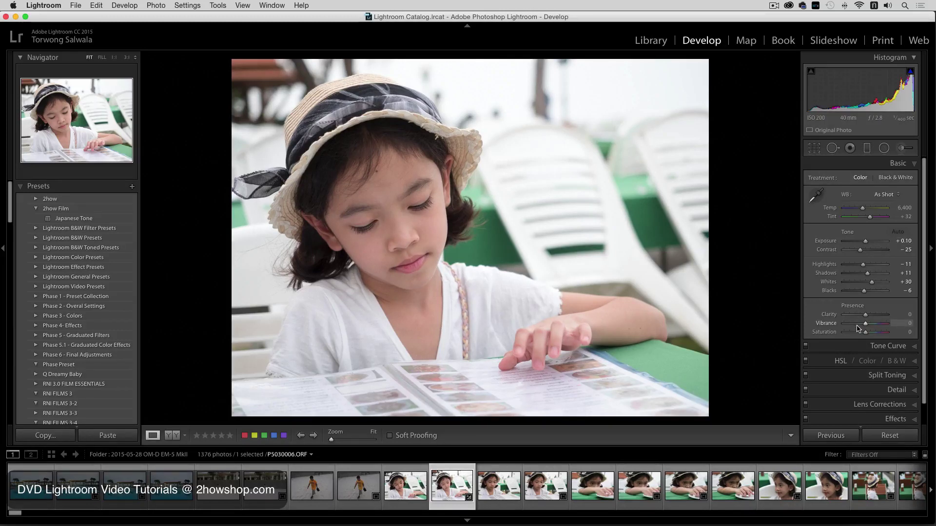
mouse_move(861, 251)
mouse_down()
mouse_move(878, 253)
mouse_move(860, 252)
mouse_up()
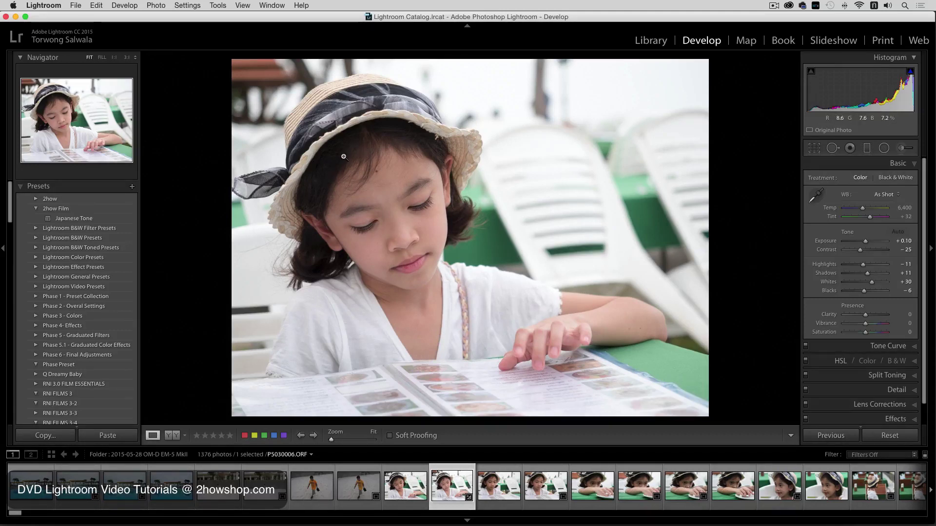
drag(863, 264, 859, 266)
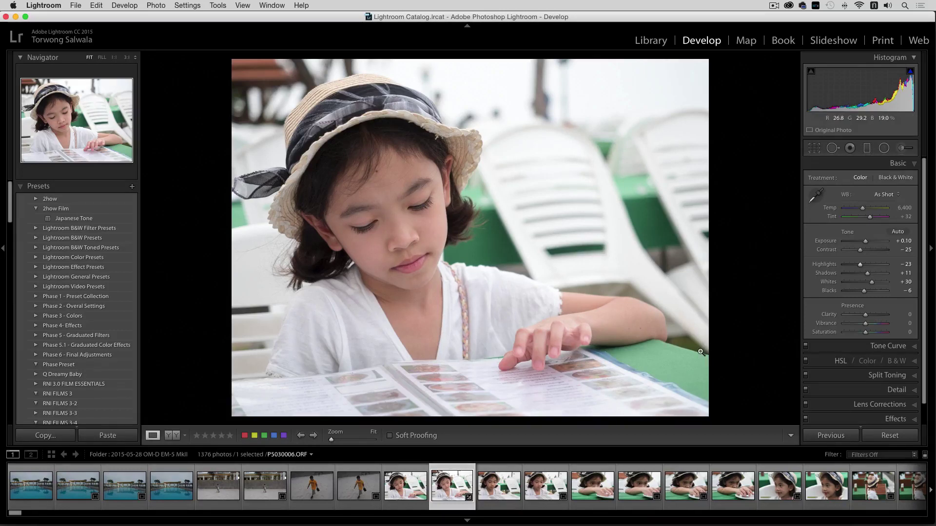
Expand the Tone Curve panel, add a curve point, then reset the curve to linear
click(911, 346)
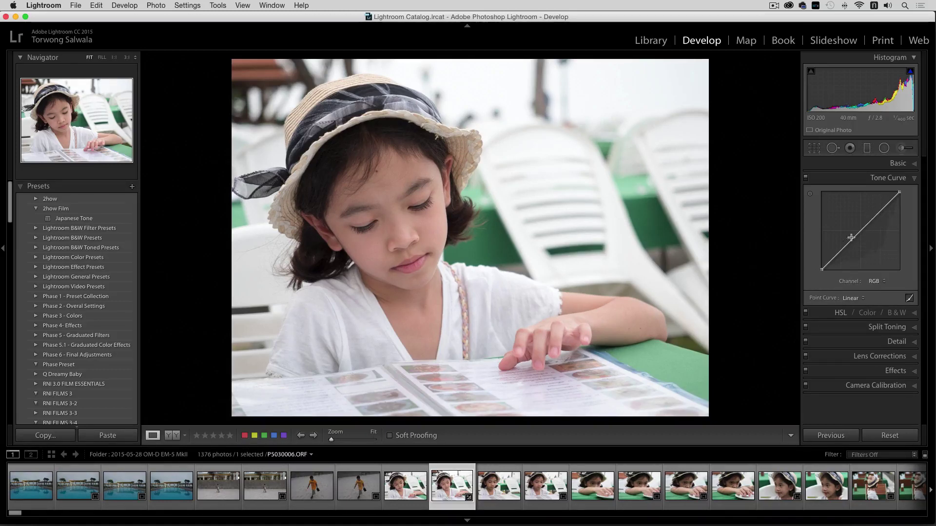
drag(824, 269, 834, 253)
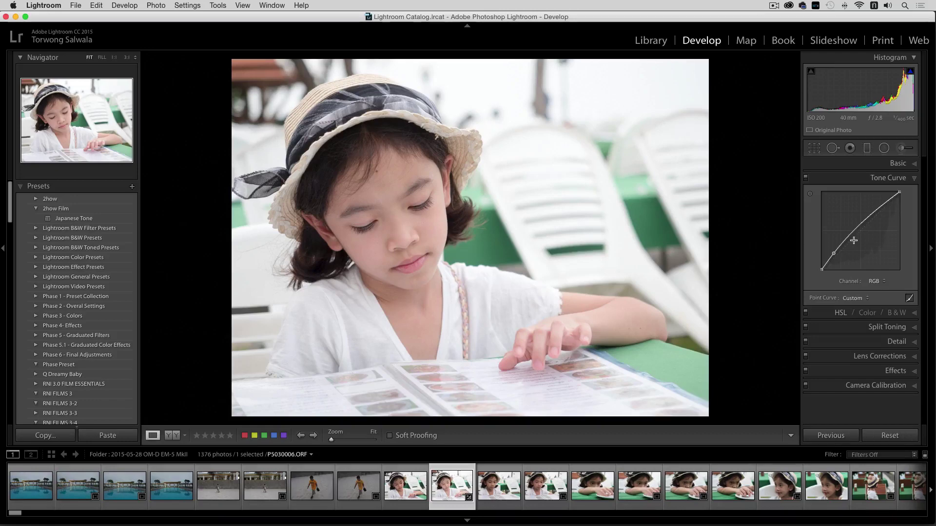
double_click(834, 253)
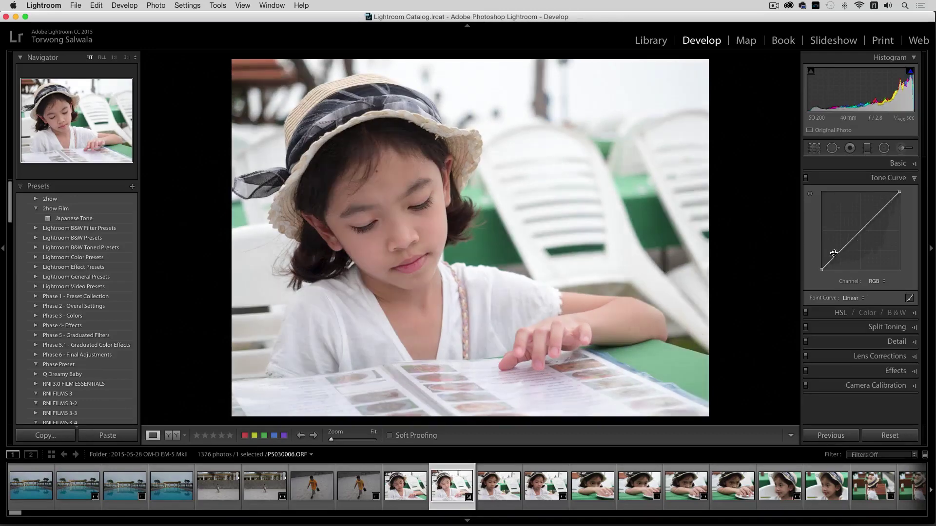
Lift the Red channel curve's shadows for a faint warm tint, then return to RGB
click(876, 281)
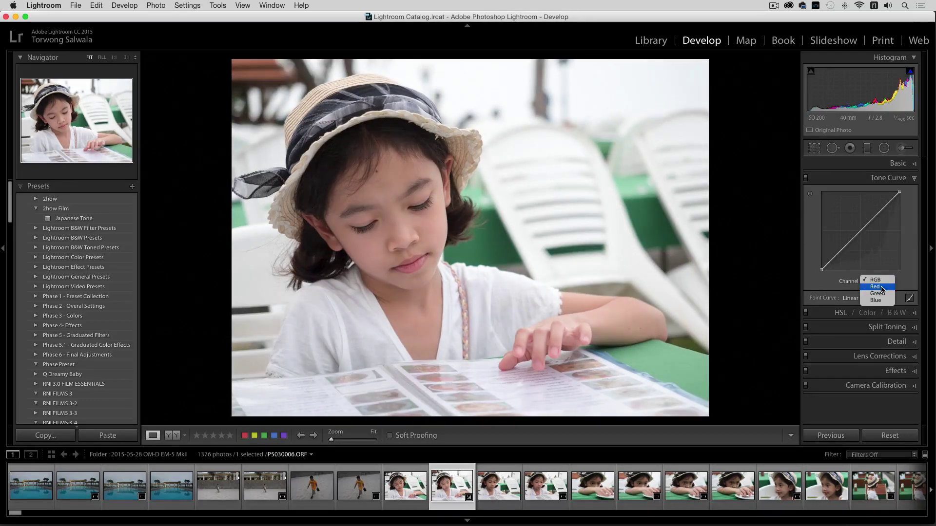
click(875, 290)
mouse_move(823, 270)
mouse_down()
mouse_move(817, 276)
mouse_move(822, 269)
mouse_up()
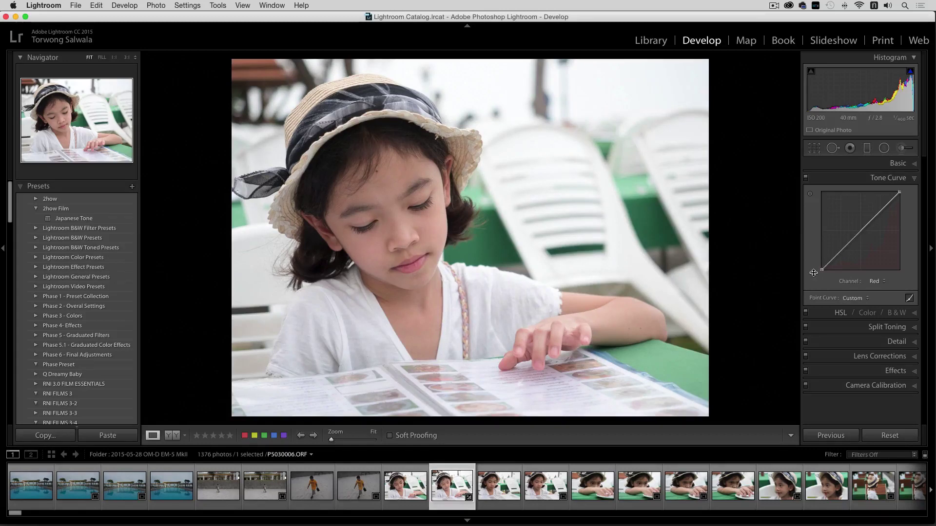
click(882, 276)
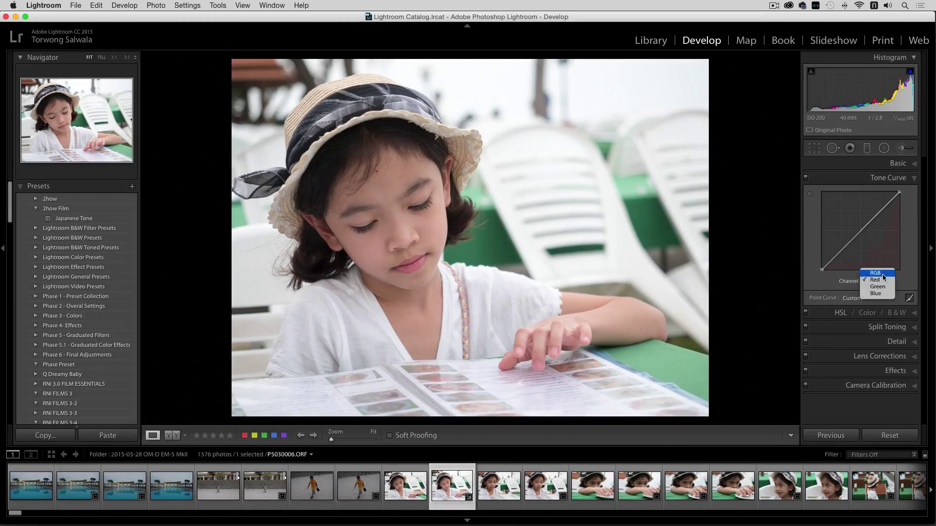
click(877, 271)
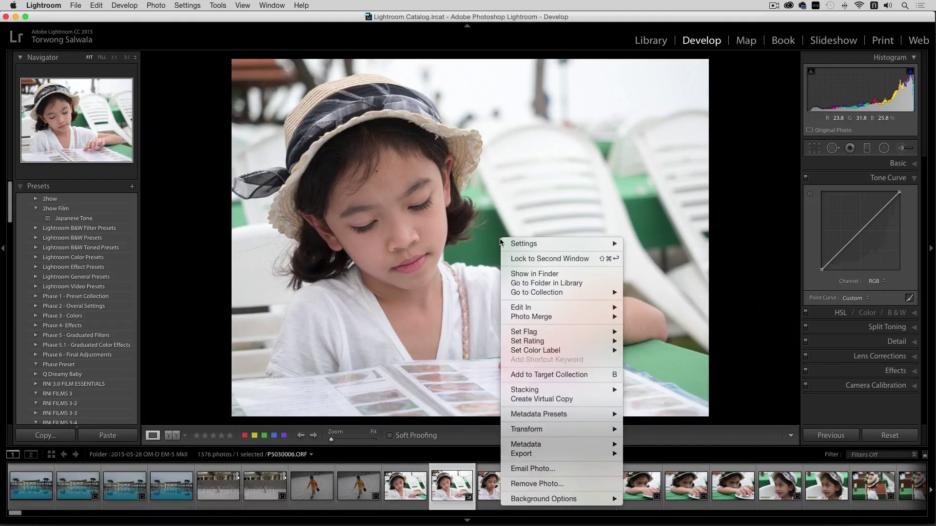
Send the portrait to Photoshop via Edit In > Edit in Adobe Photoshop CC 2014
right_click(502, 239)
mouse_move(521, 307)
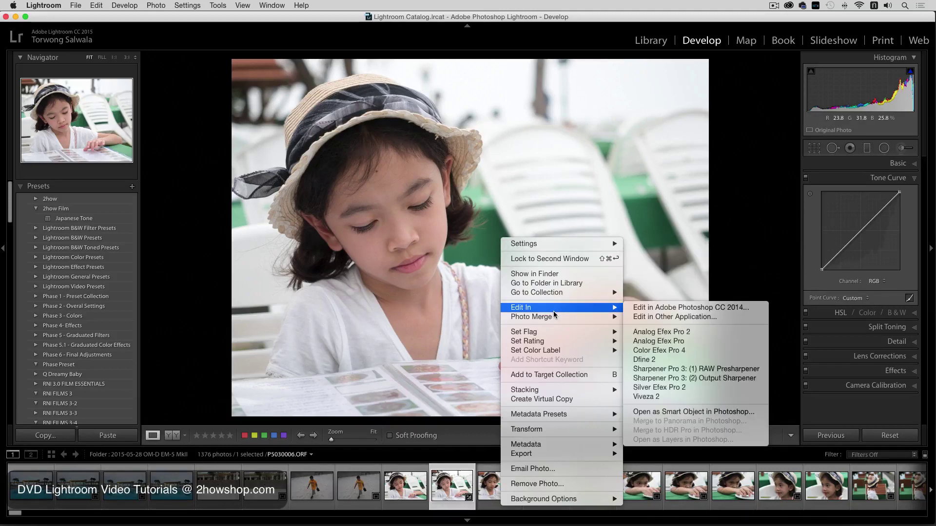
click(668, 307)
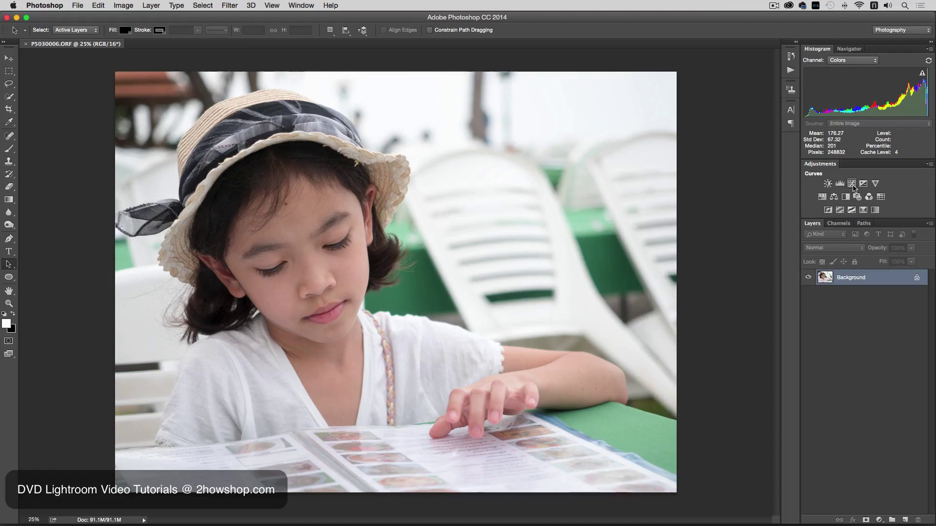
Add a Curves adjustment layer above the Background and set its channel to Red
click(879, 521)
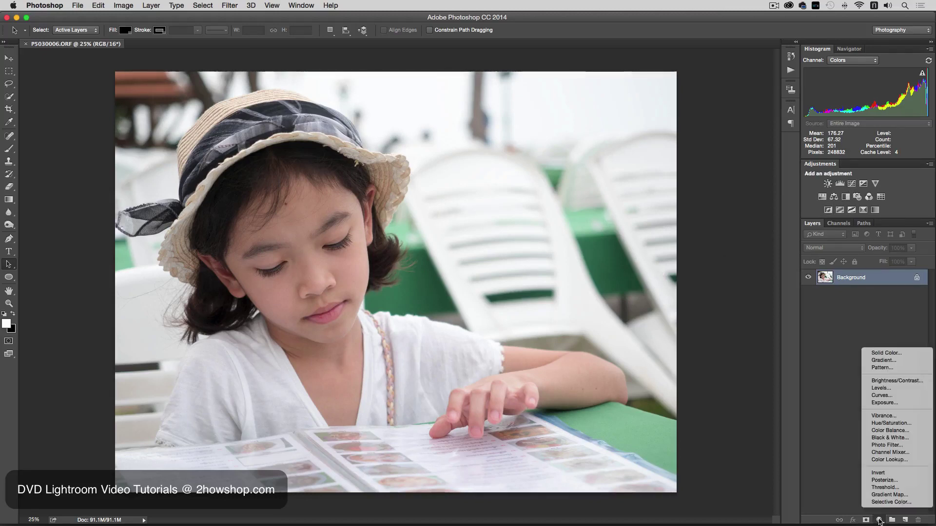
click(881, 396)
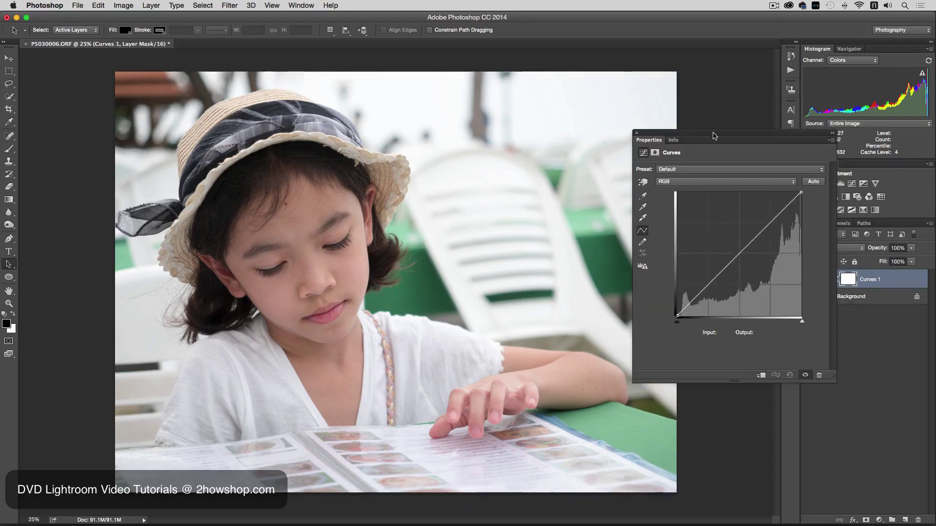
drag(714, 135, 614, 54)
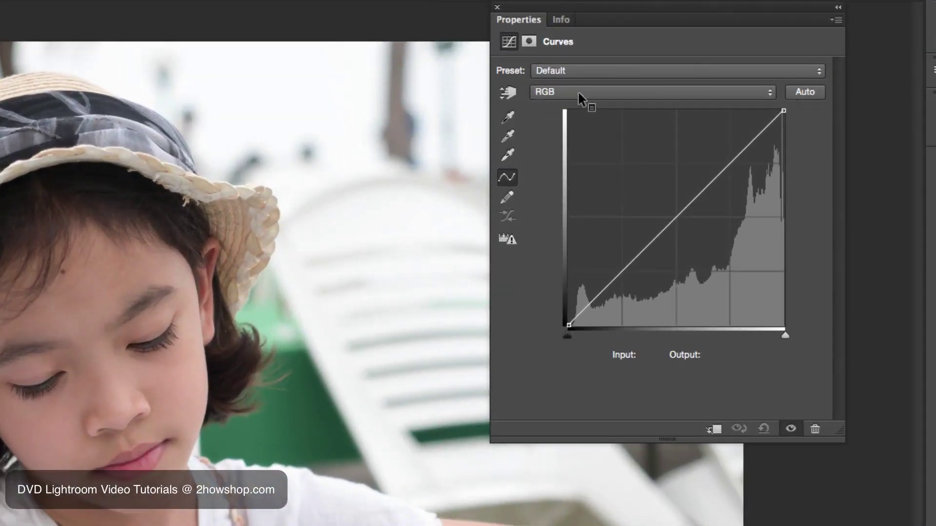
click(578, 90)
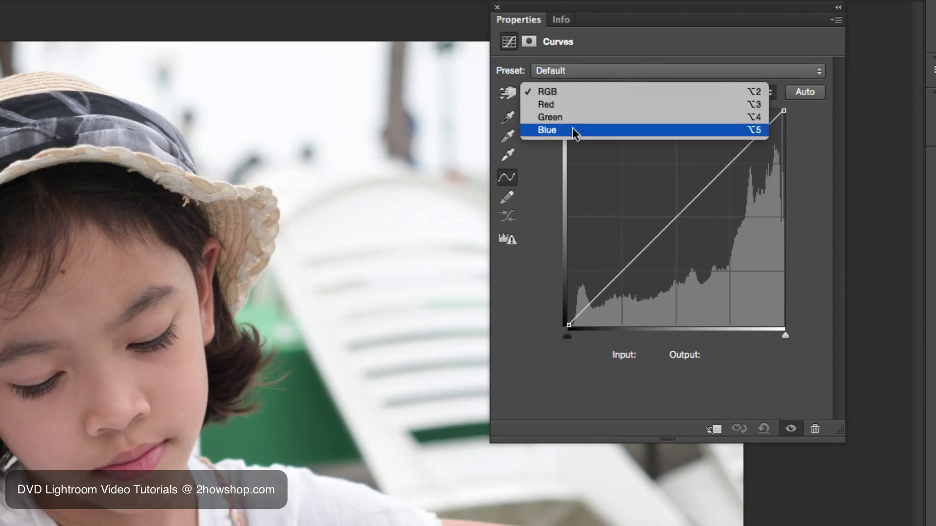
click(577, 92)
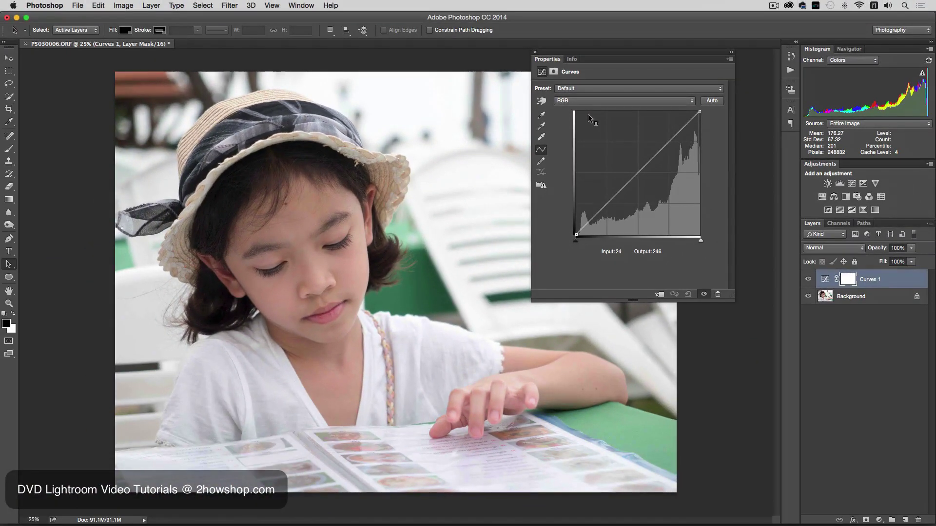
click(585, 101)
click(585, 110)
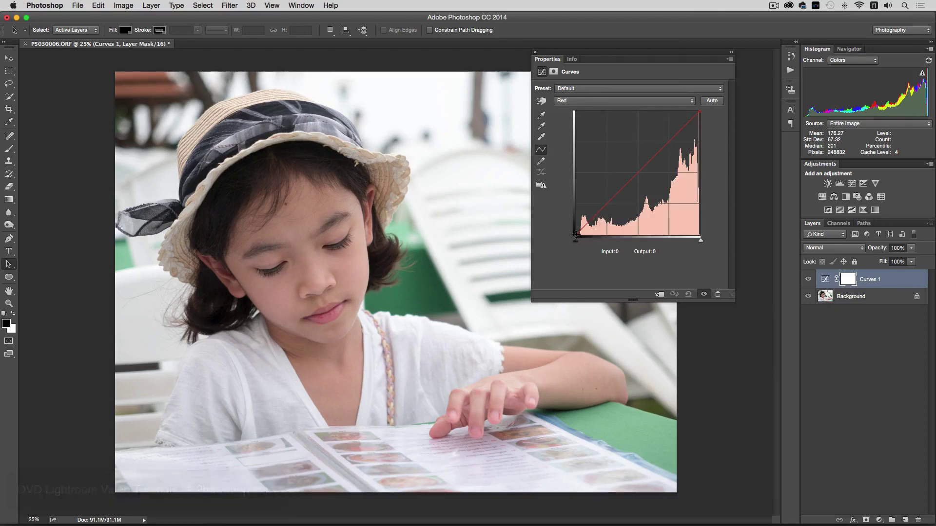
Try the Red black point and return it, then lift the Green black point slightly
drag(576, 235, 573, 197)
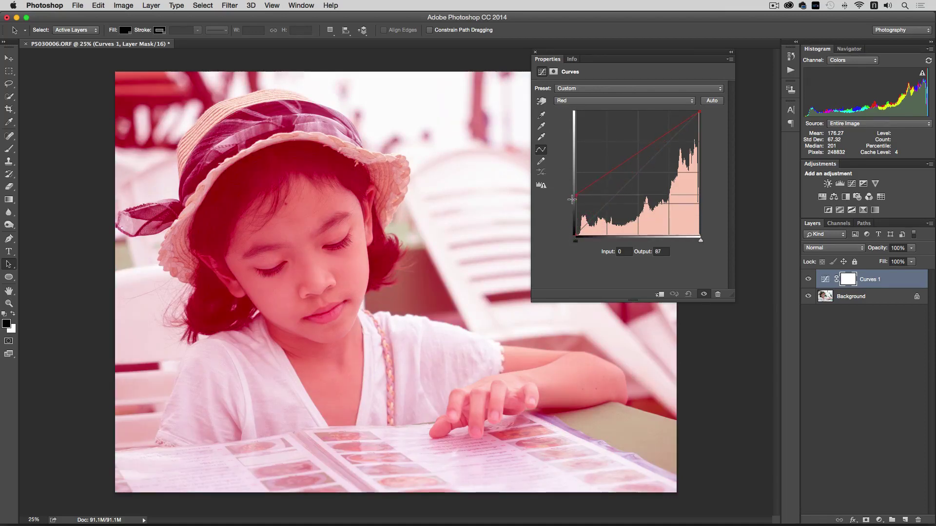
drag(573, 198, 572, 229)
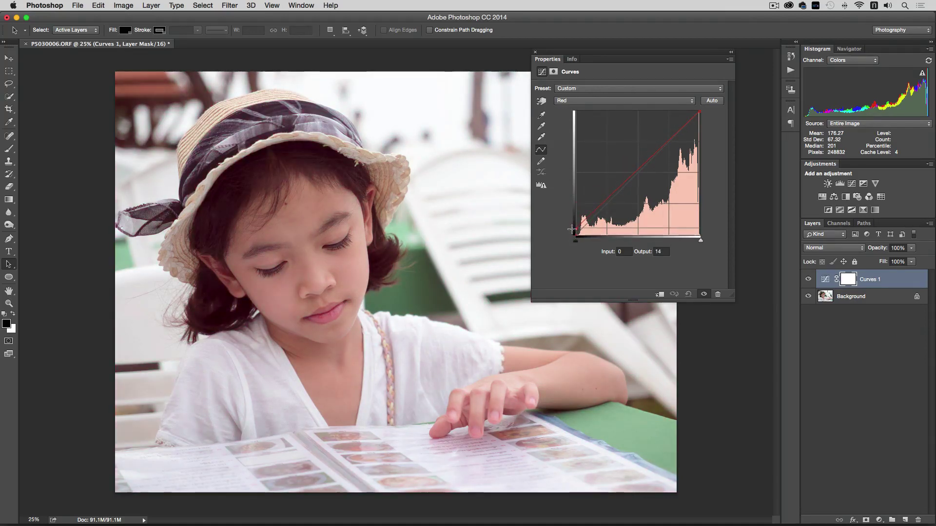
click(582, 102)
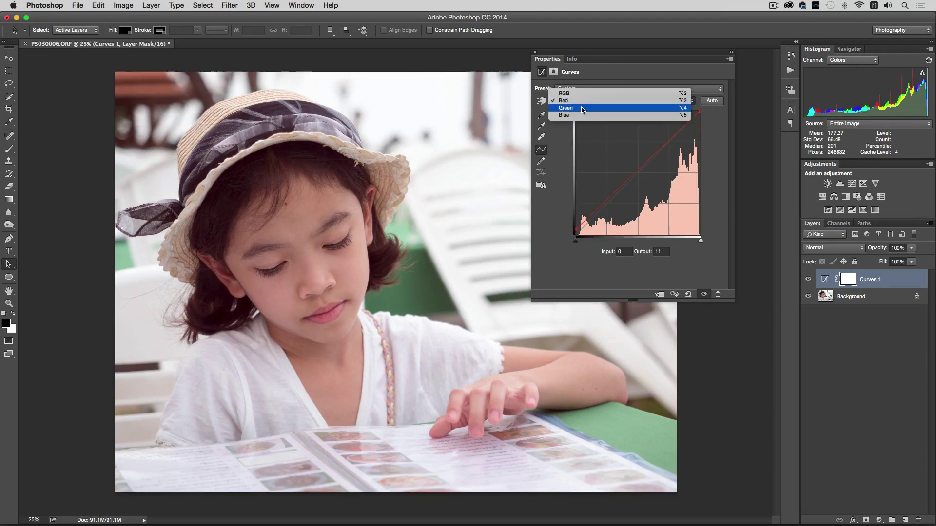
click(584, 110)
drag(575, 234, 575, 230)
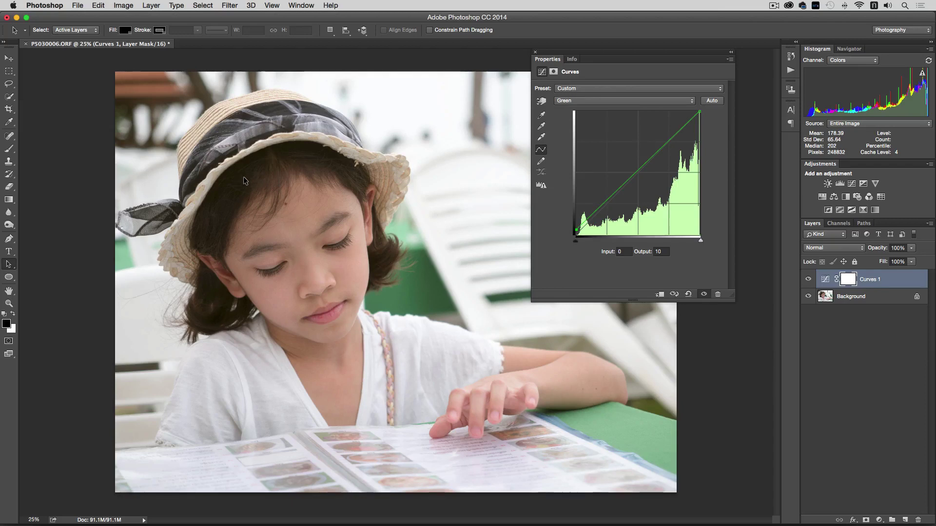
Raise the Blue channel black point to output 27 for a faded blue tint
click(600, 101)
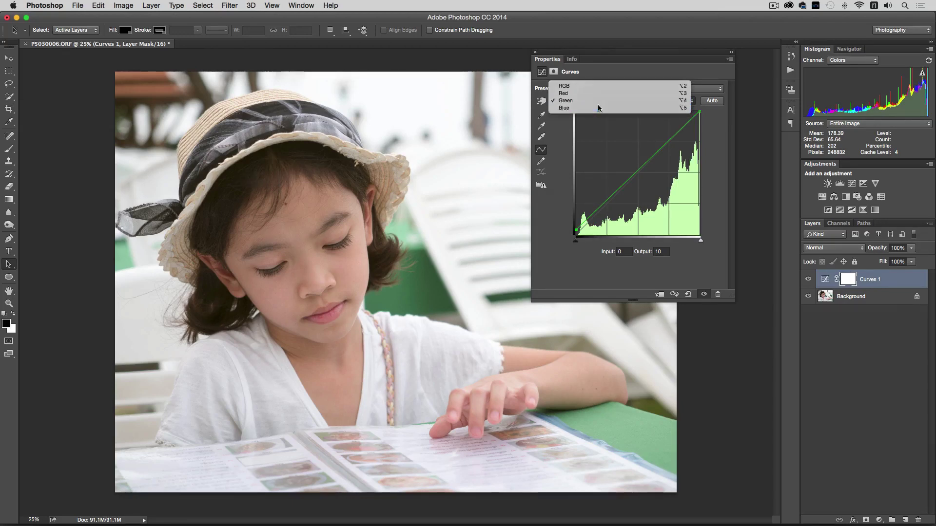
click(598, 107)
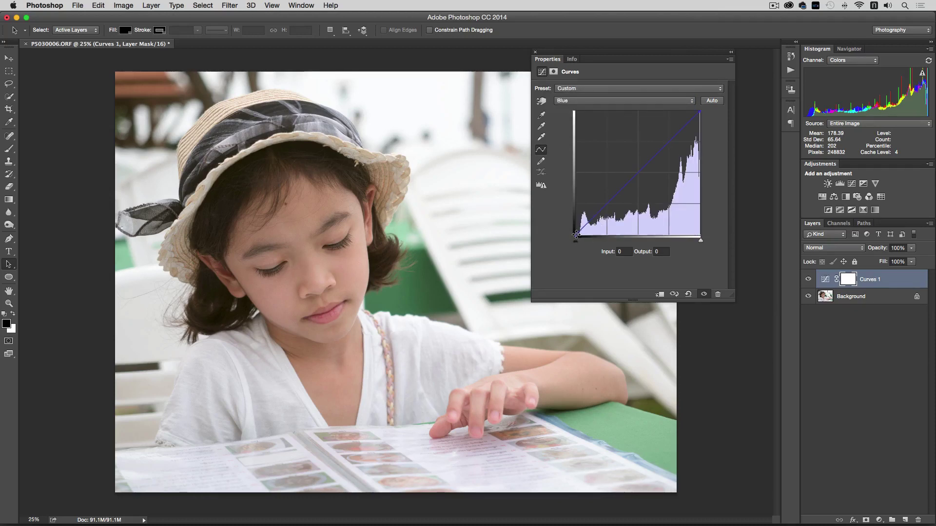
drag(576, 233, 576, 221)
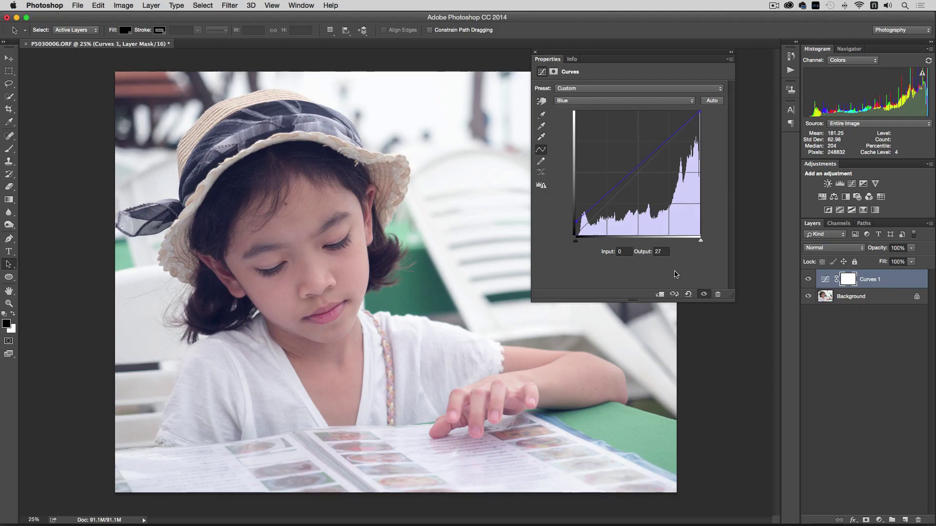
Toggle the Curves layer visibility to compare, then return to the RGB channel
click(809, 279)
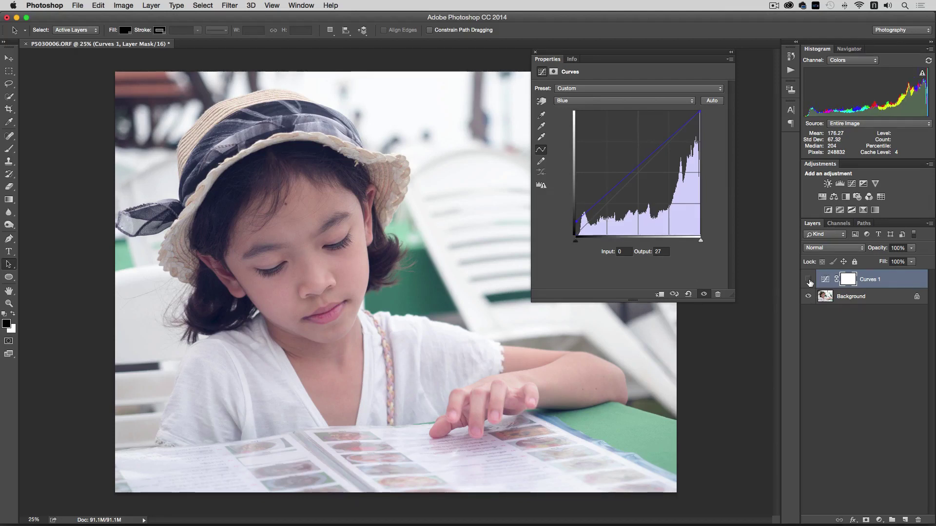
click(808, 279)
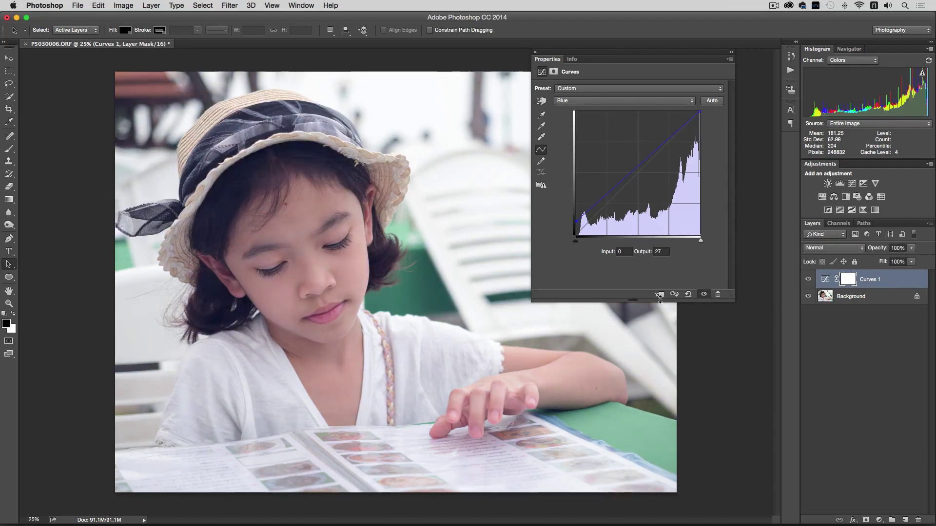
click(704, 294)
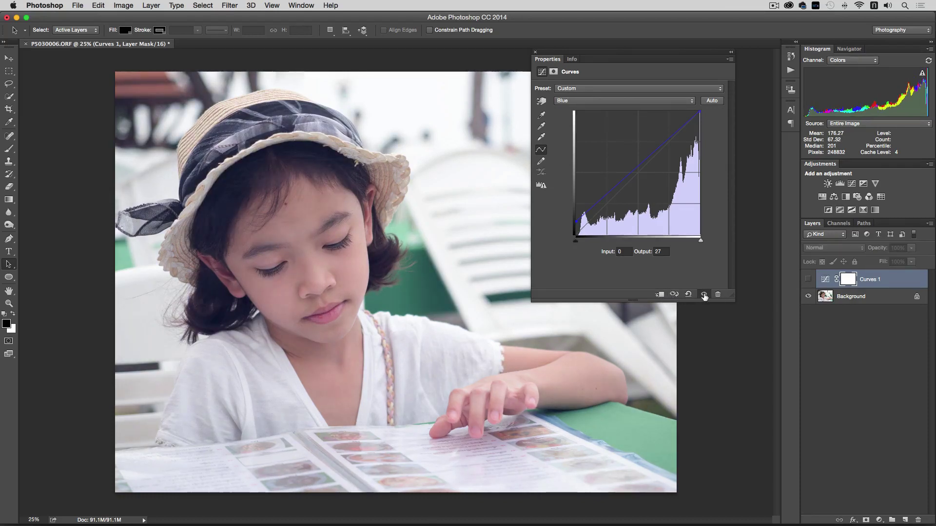
click(704, 295)
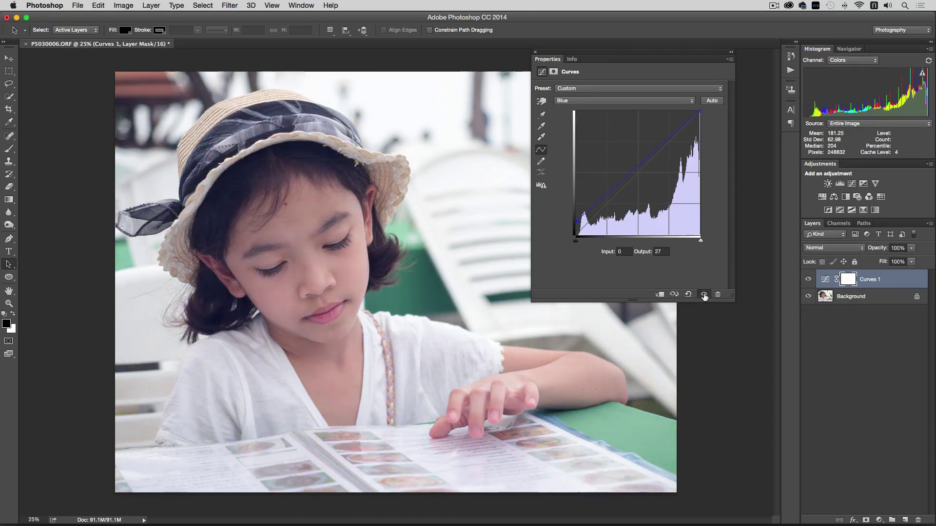
click(704, 294)
click(704, 294)
click(598, 105)
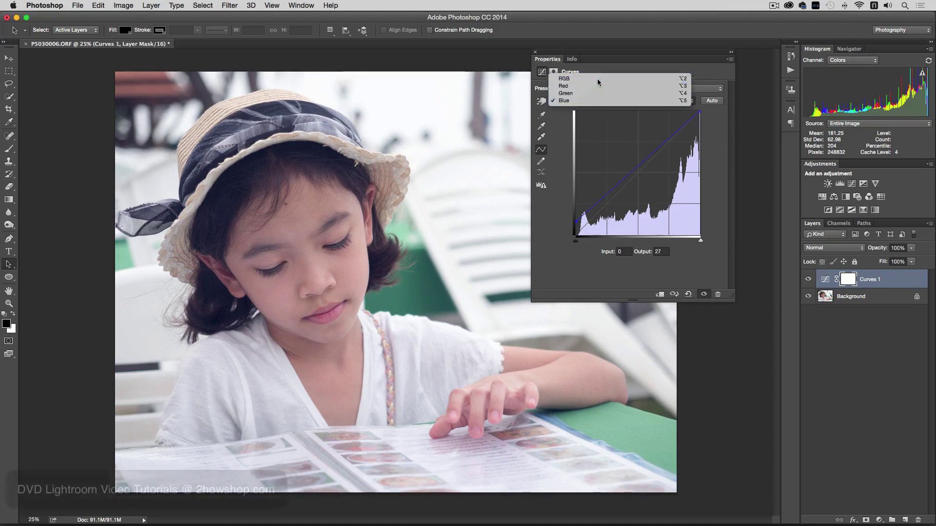
click(596, 76)
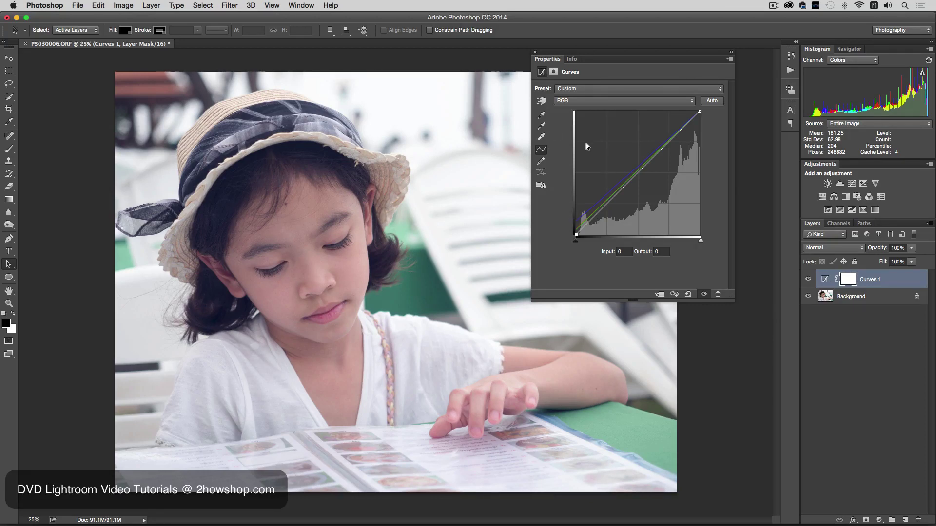
Add two RGB curve points, raising the upper to Input 156 / Output 166, and compare
click(588, 101)
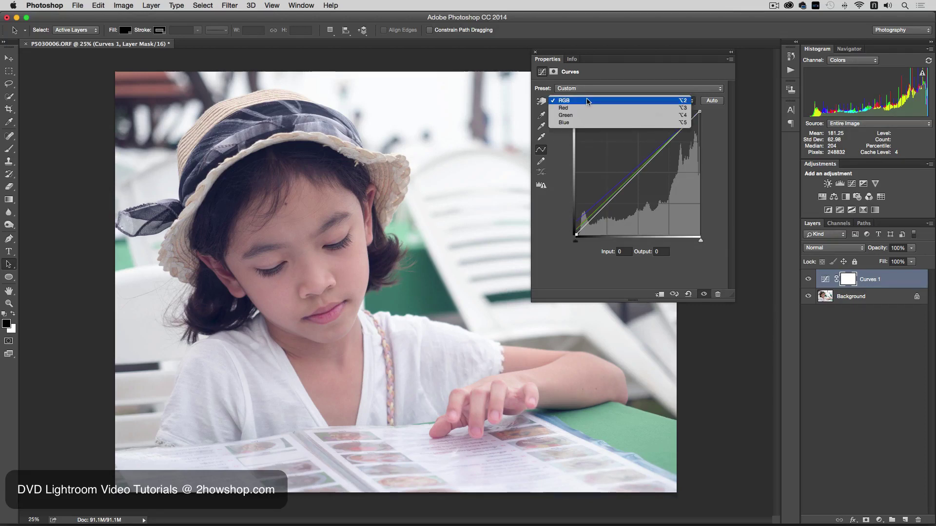
click(609, 202)
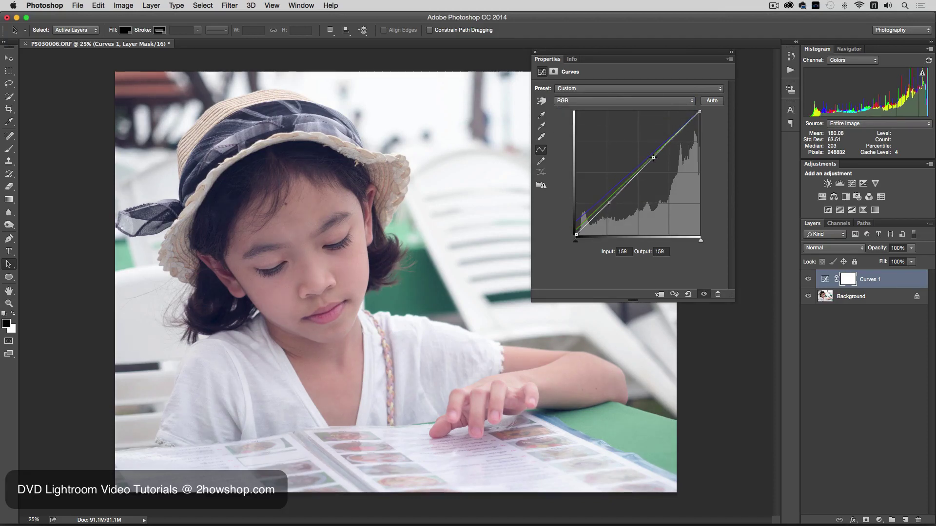
drag(651, 159, 652, 154)
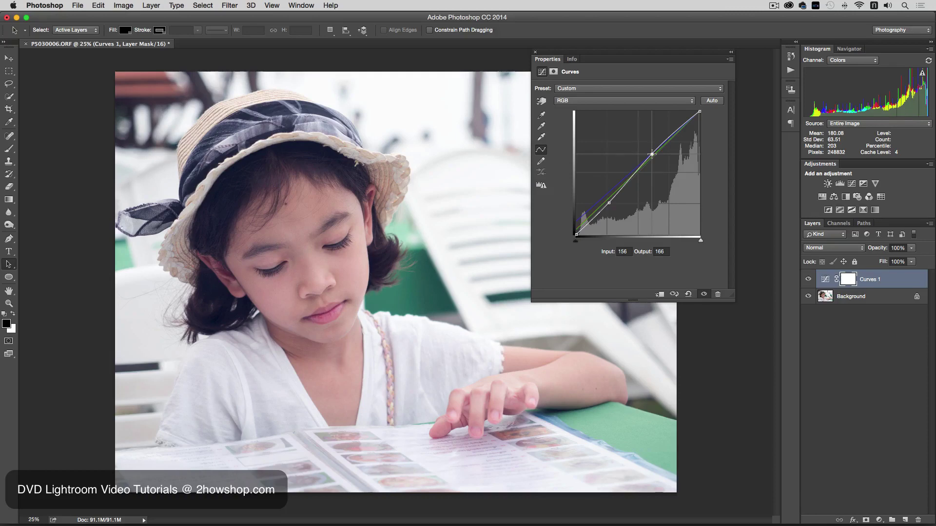
click(808, 280)
click(808, 280)
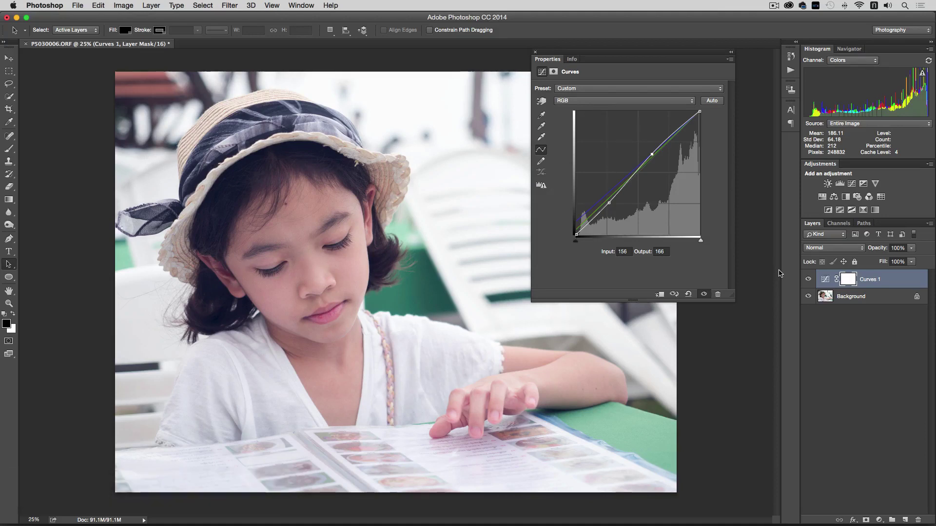
Save the current curve as a Curves preset named '01 Pangjee Blue'
click(730, 60)
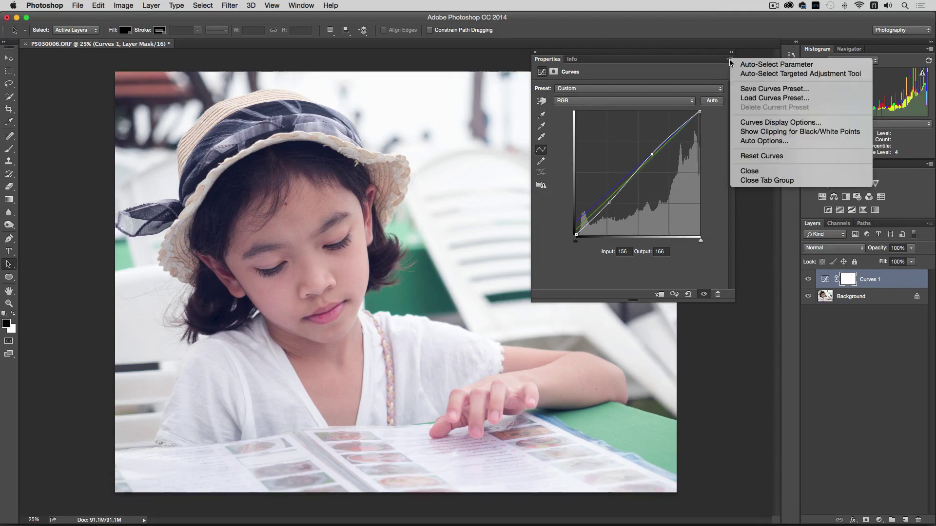
click(754, 91)
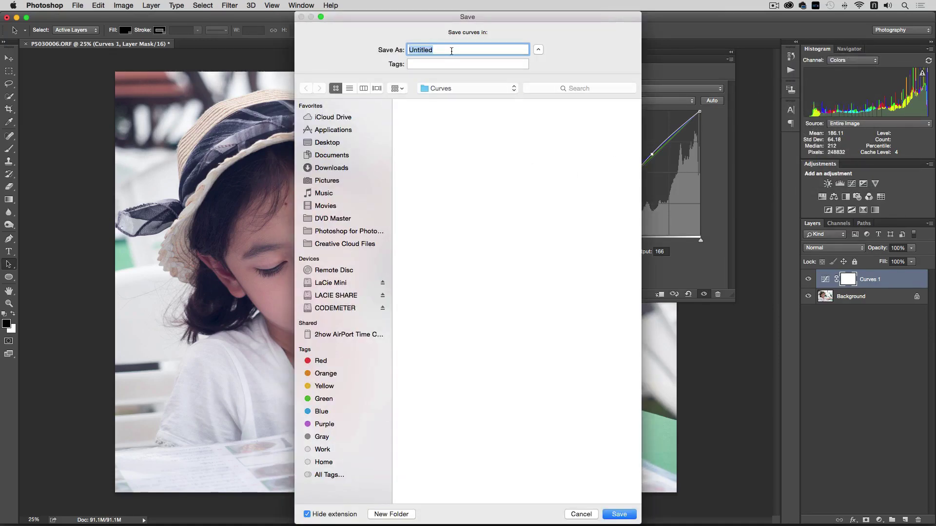
text(g)
text(g)
text( 01 Blue)
double_click(436, 49)
key(BackSpace)
key(BackSpace)
click(411, 49)
text(01)
click(619, 514)
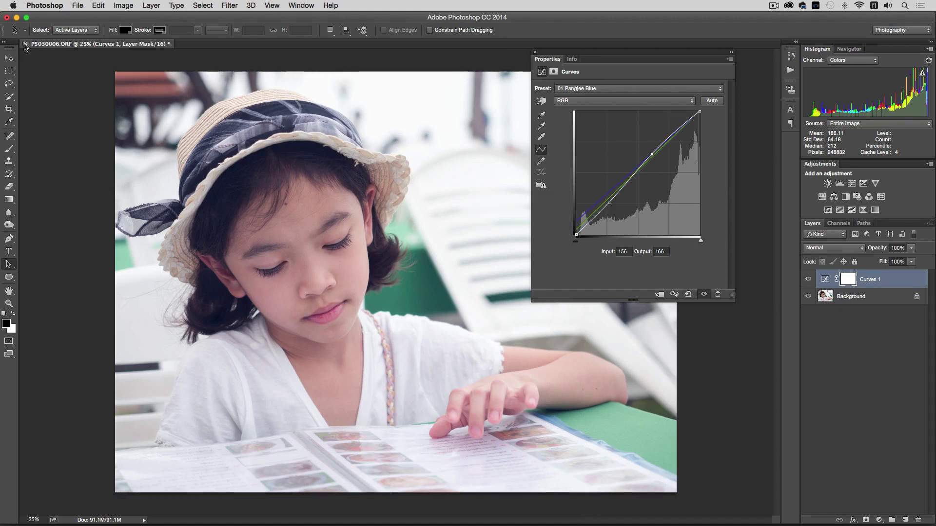
mouse_move(398, 510)
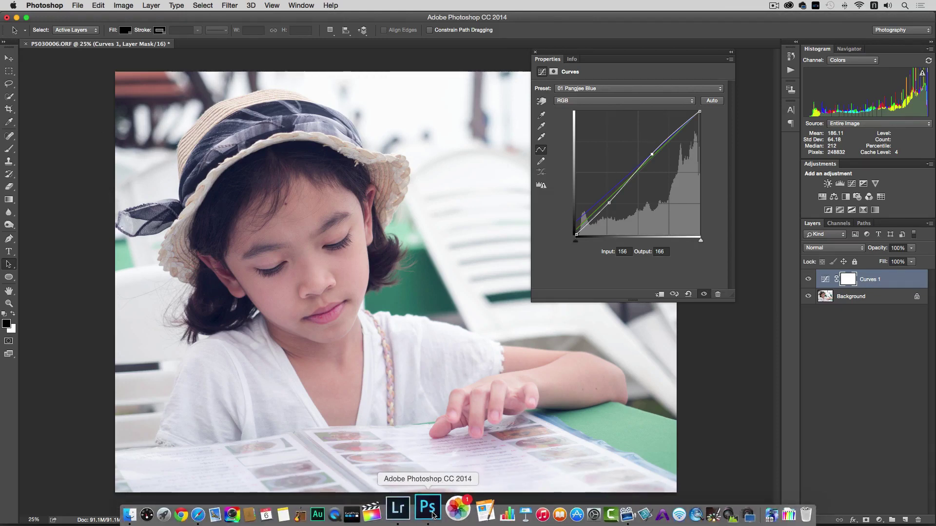
Back in Lightroom, select the side-view hat photo P5030014 in the filmstrip
click(412, 510)
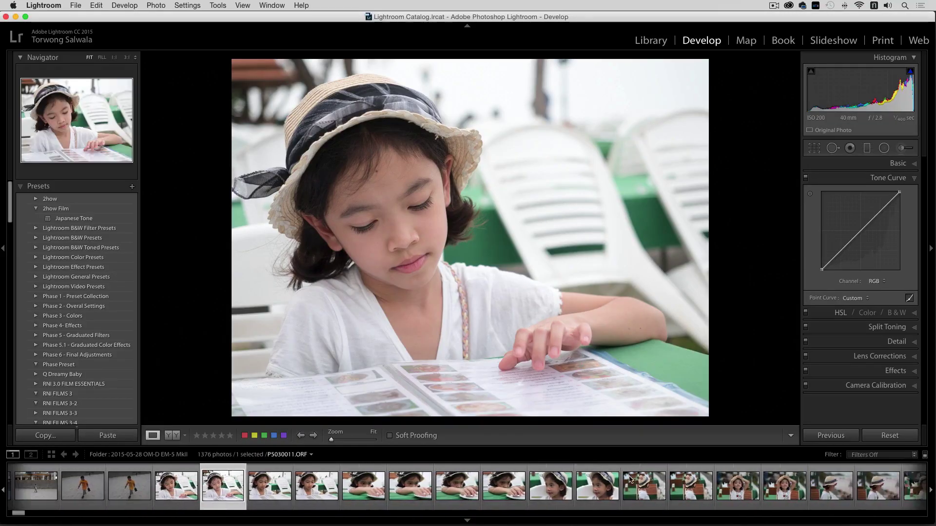
scroll(585, 482, up, 2)
scroll(537, 482, up, 2)
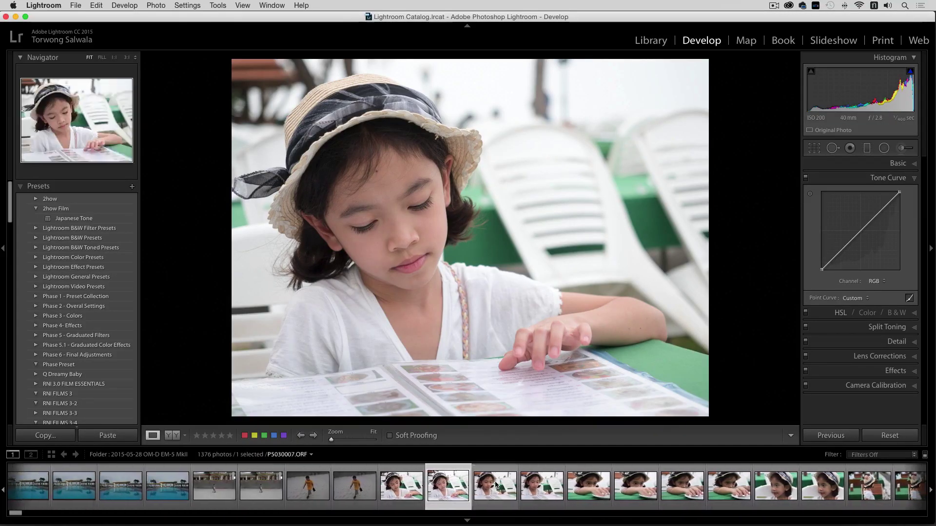
scroll(501, 482, up, 2)
scroll(537, 485, down, 4)
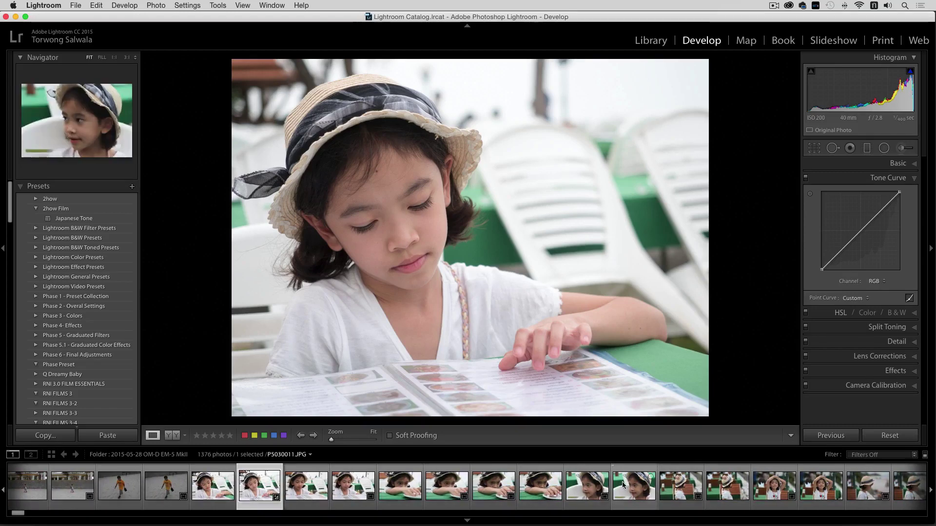
scroll(601, 490, down, 3)
scroll(614, 492, down, 2)
click(646, 494)
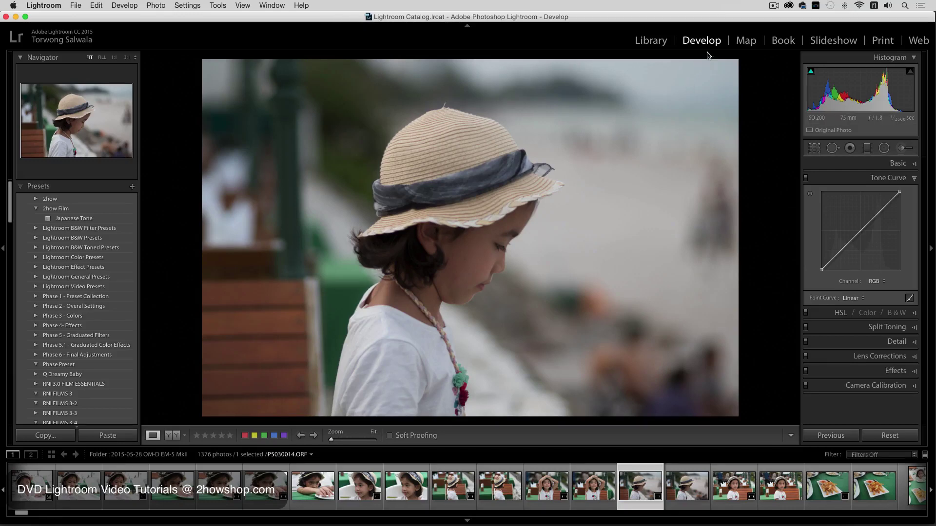
Auto-tone the photo, set Exposure to +1.00, and send it to Photoshop CC 2014
click(906, 164)
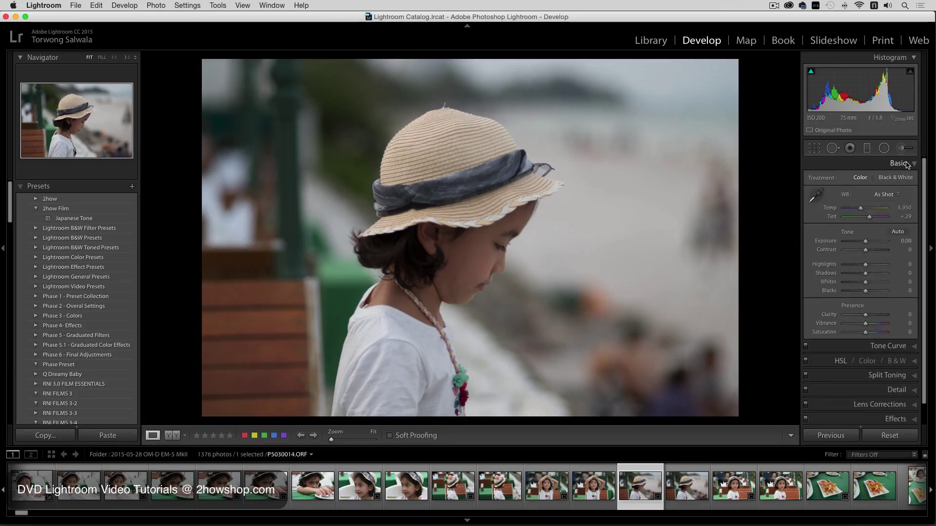
click(899, 233)
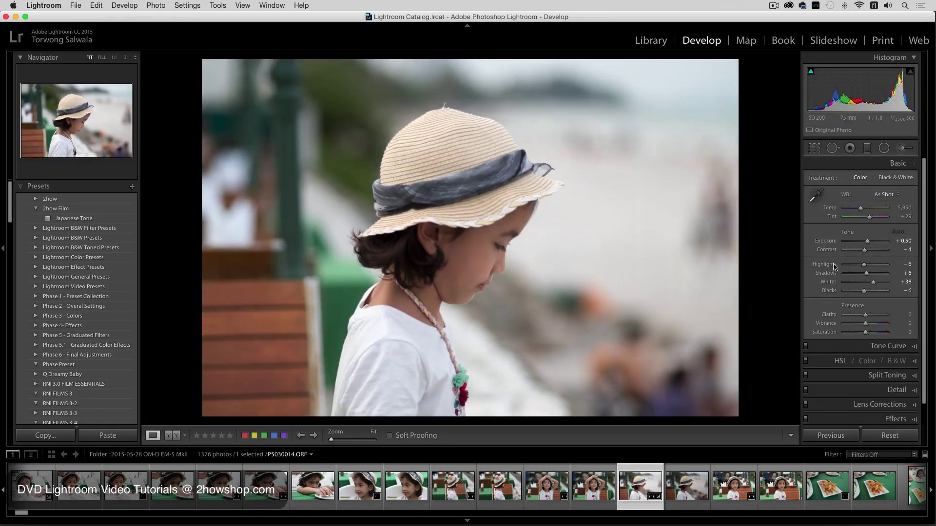
mouse_move(867, 241)
drag(867, 243, 869, 243)
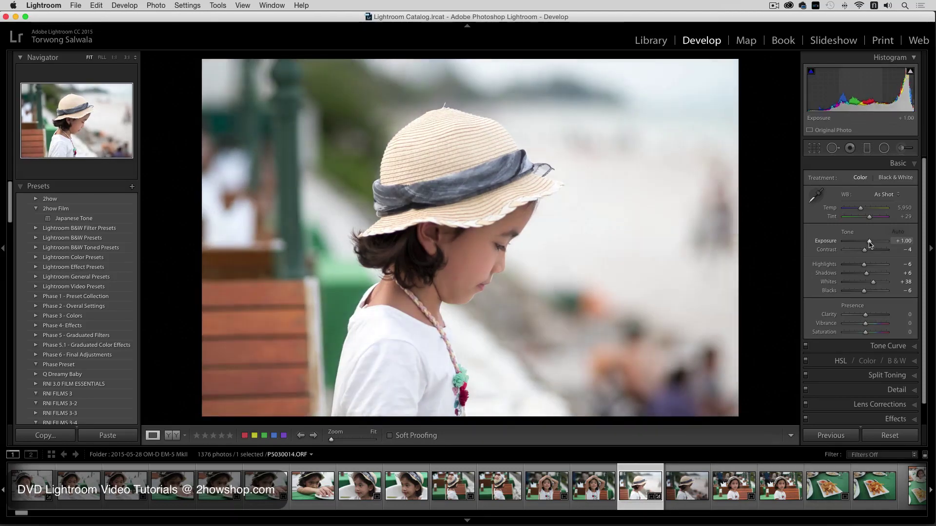
right_click(507, 254)
mouse_move(541, 323)
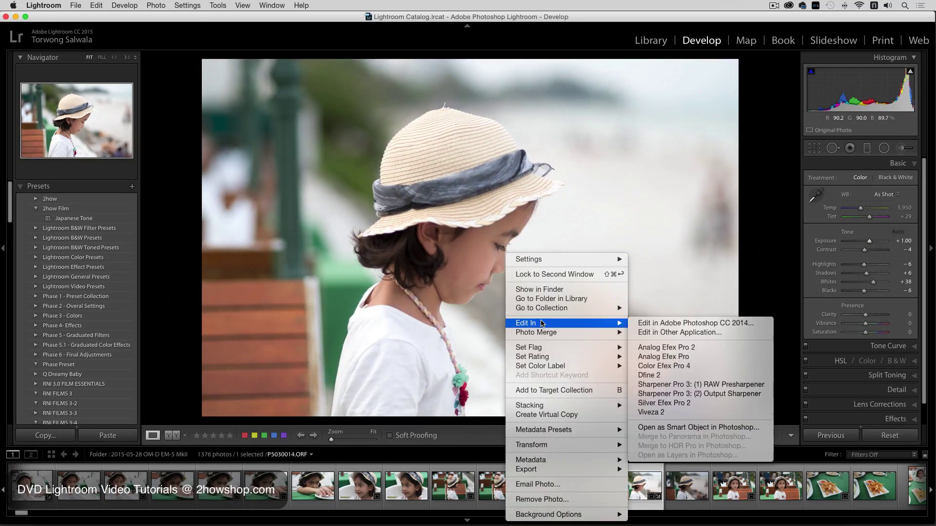
click(677, 324)
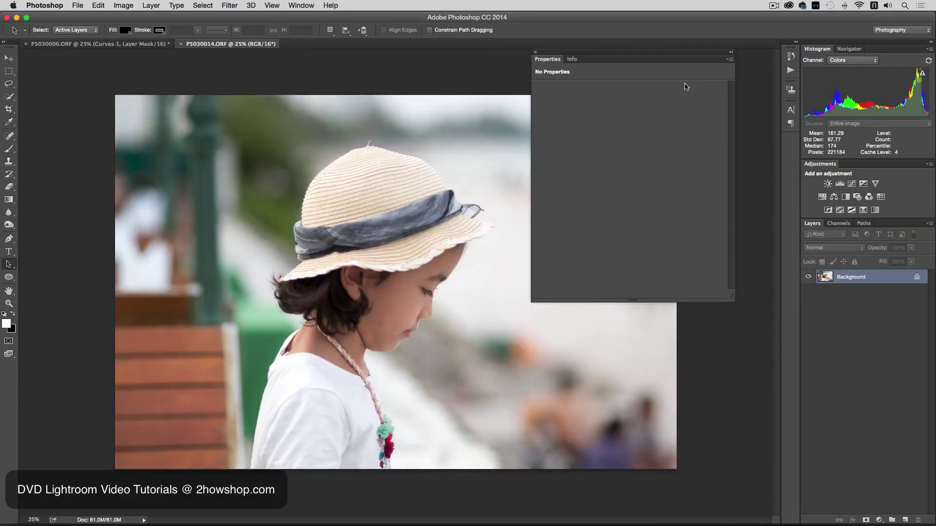
Add a Curves layer to the second photo using the '01 Pangjee Blue' preset
click(852, 184)
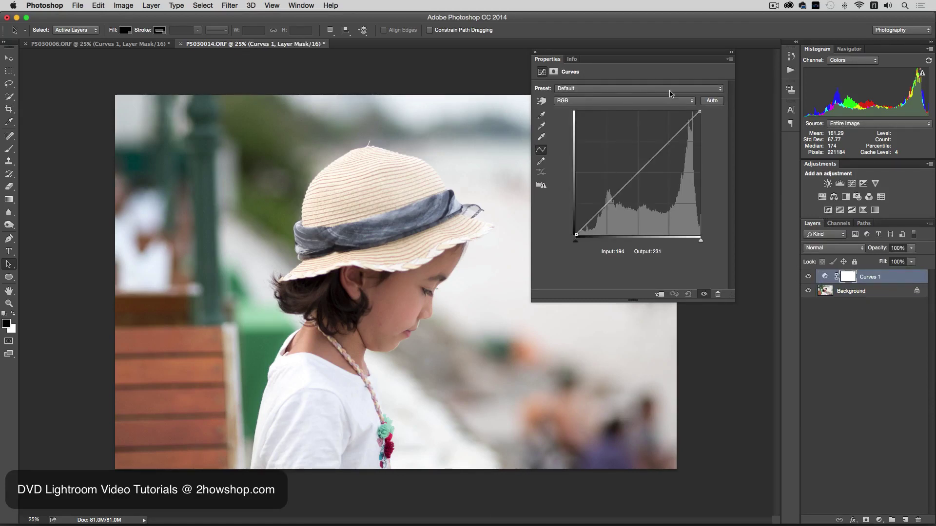
click(669, 88)
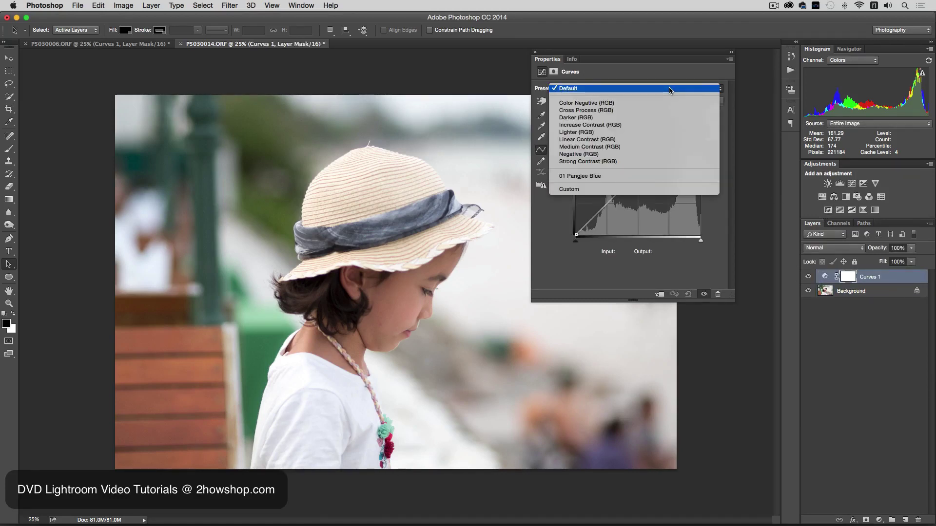
click(558, 88)
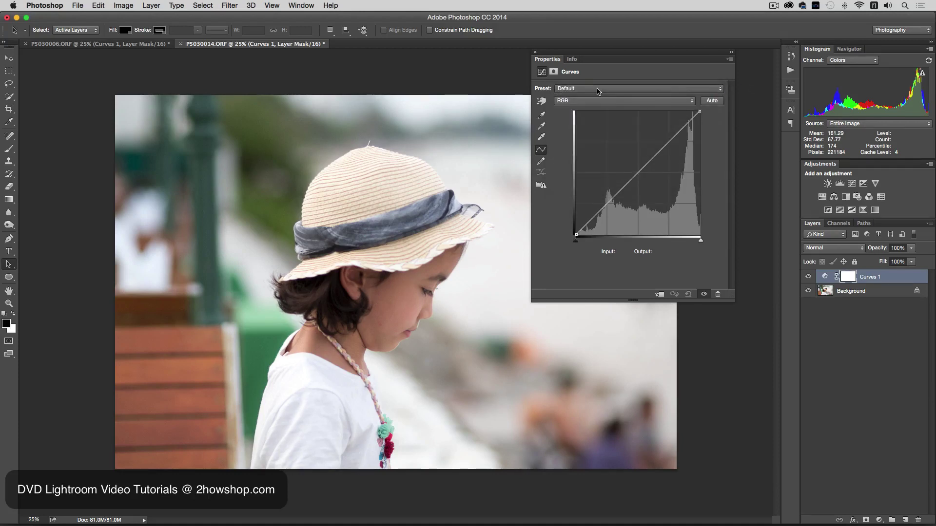
click(596, 88)
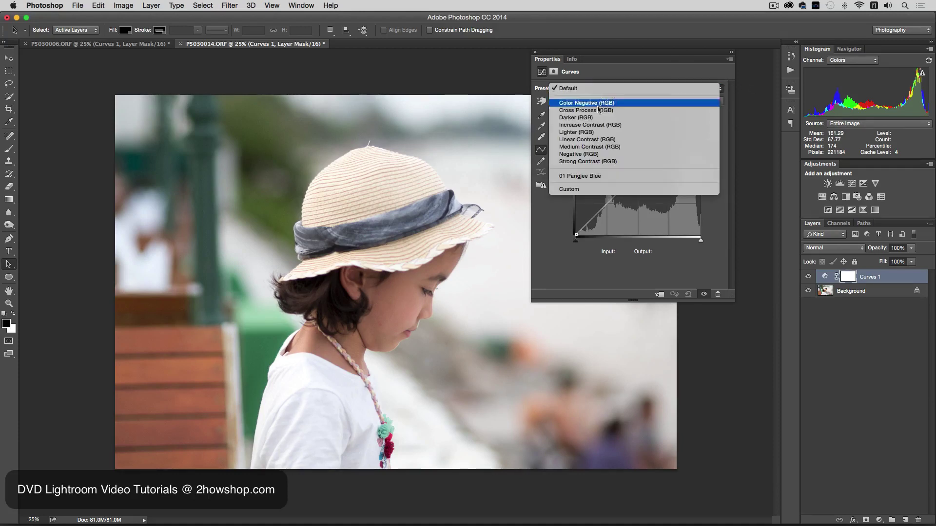
click(610, 177)
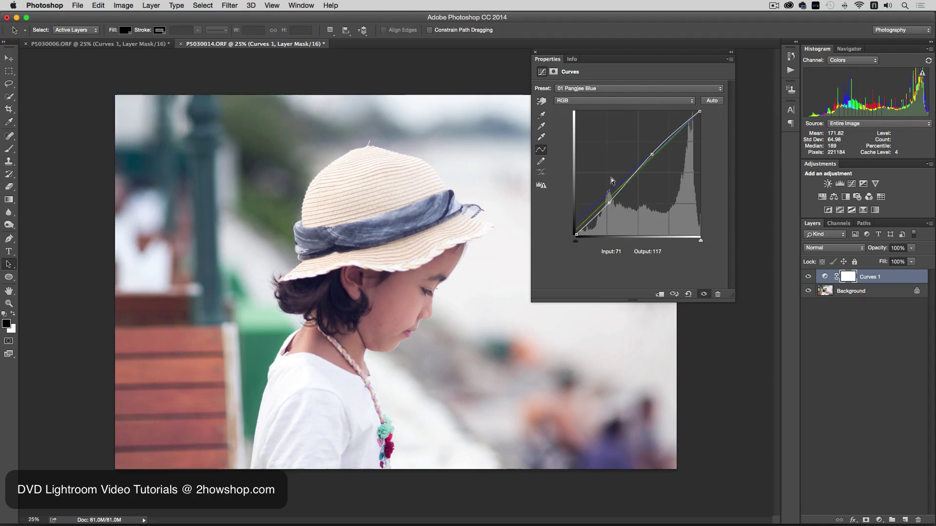
drag(607, 54, 762, 51)
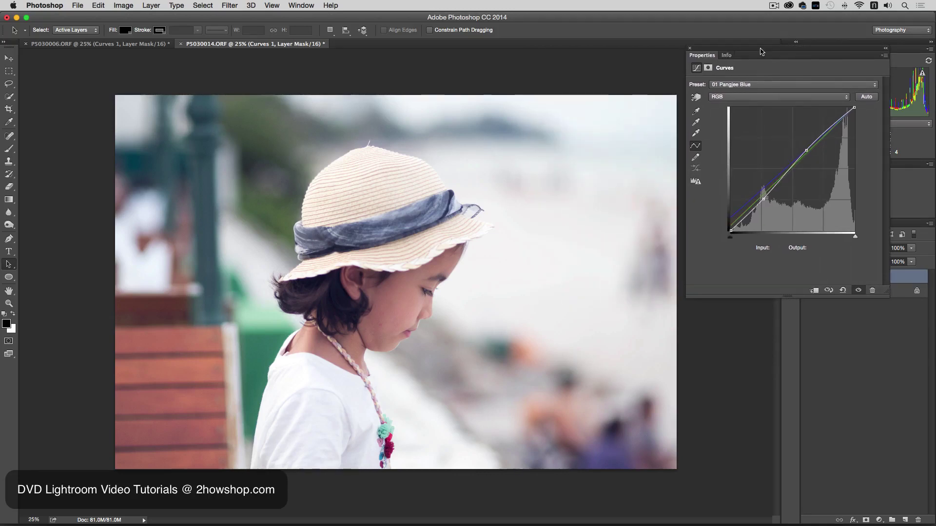
click(132, 45)
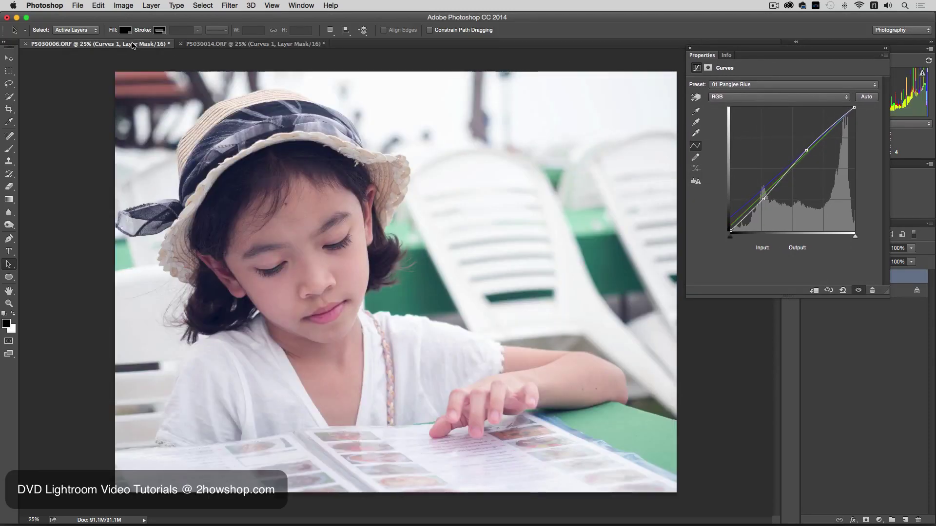
click(226, 45)
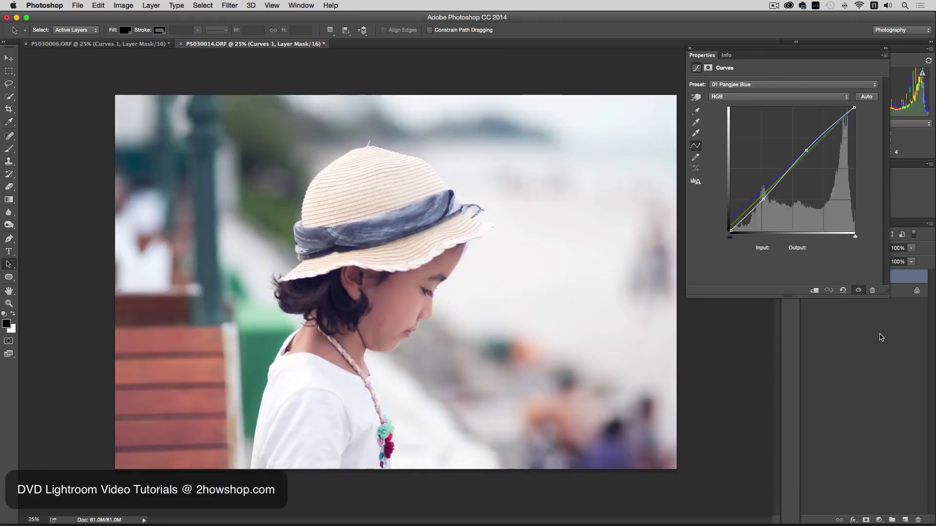
click(859, 291)
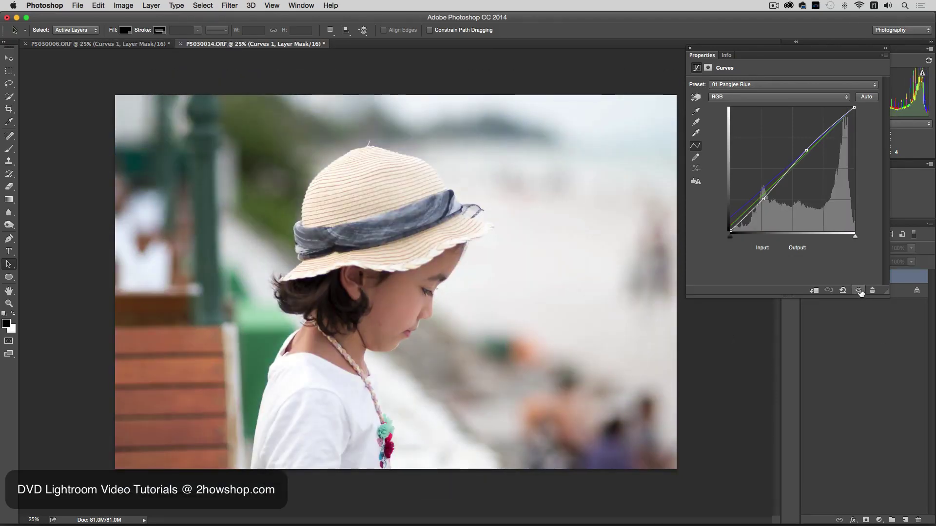
click(859, 291)
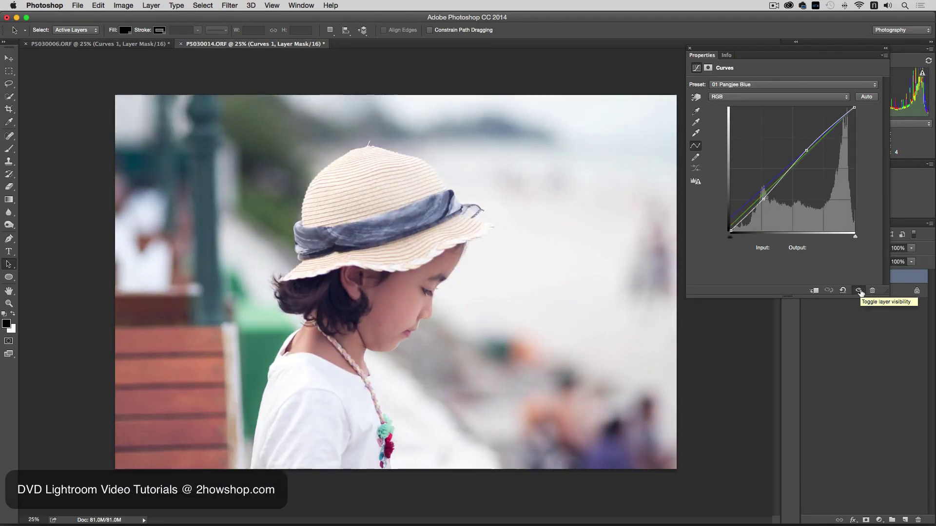